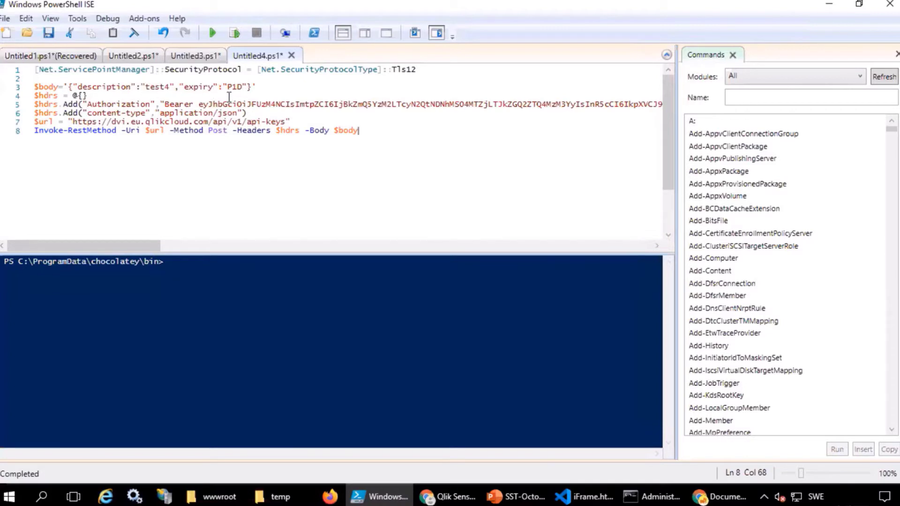
Put the cursor on line 3 of the api-keys script, at the test4 description
left_click(163, 88)
Open the qlik.dev tutorial 'Generate your first API key' and scroll to Configure API key settings
key("alt+Tab")
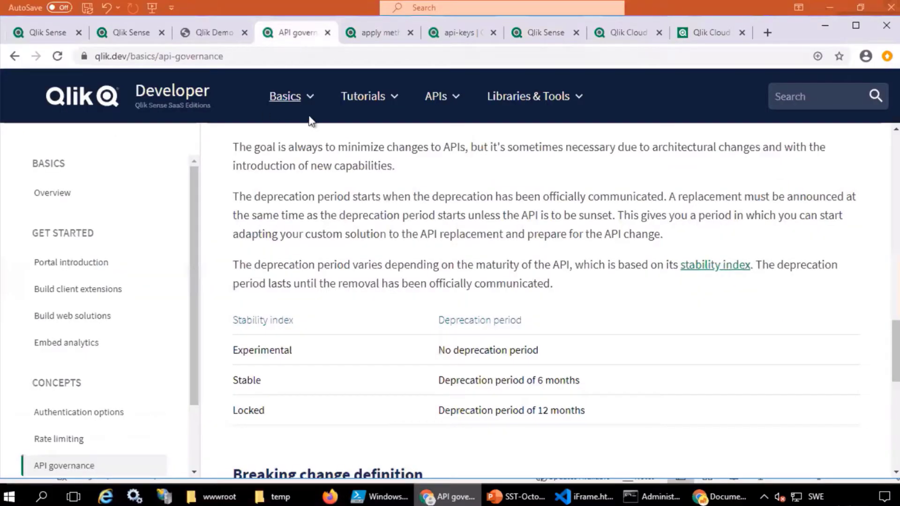
left_click(375, 98)
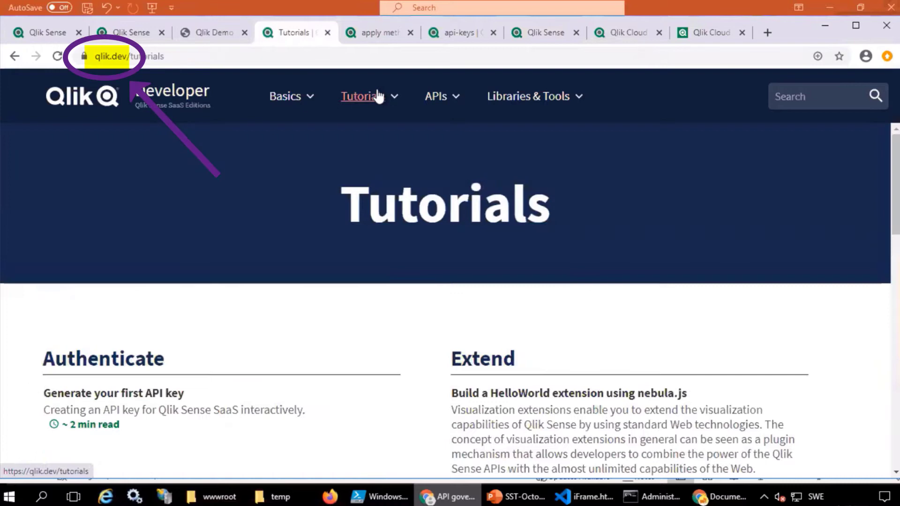
left_click(147, 398)
scroll(562, 255, "down", 6)
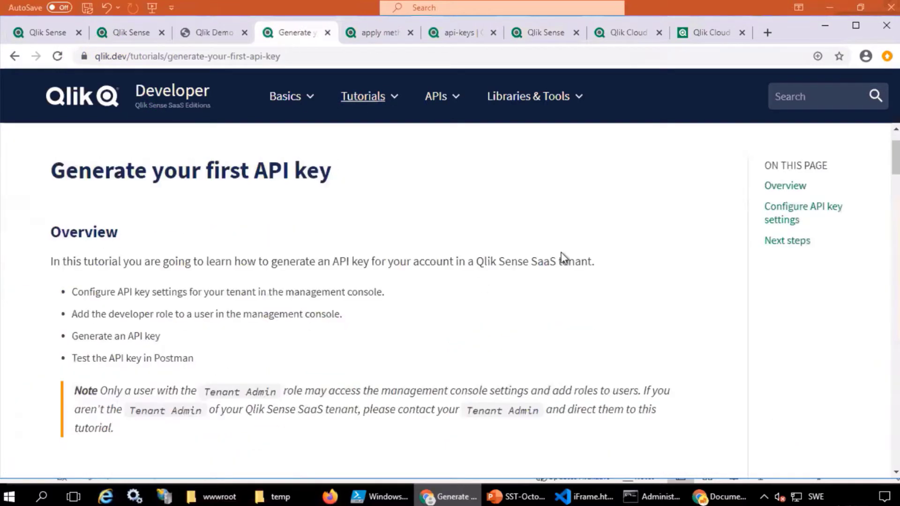
scroll(562, 257, "down", 4)
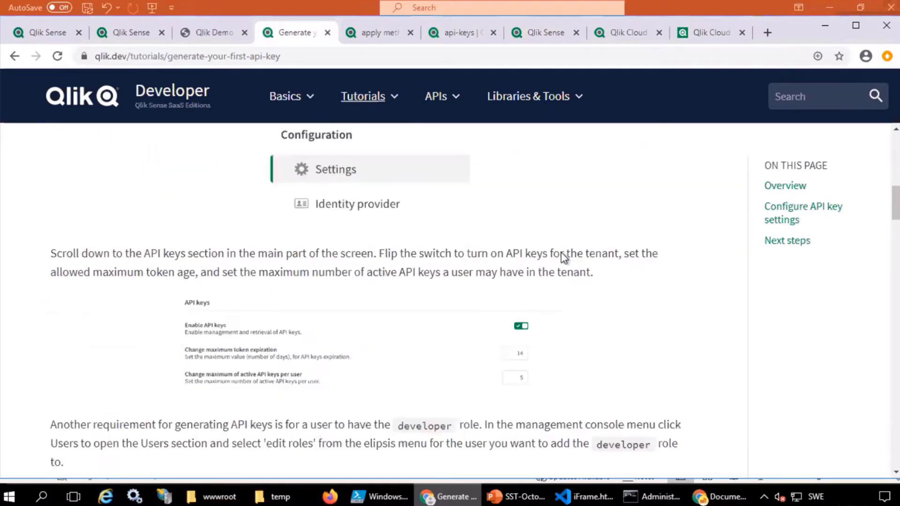
scroll(560, 252, "down", 3)
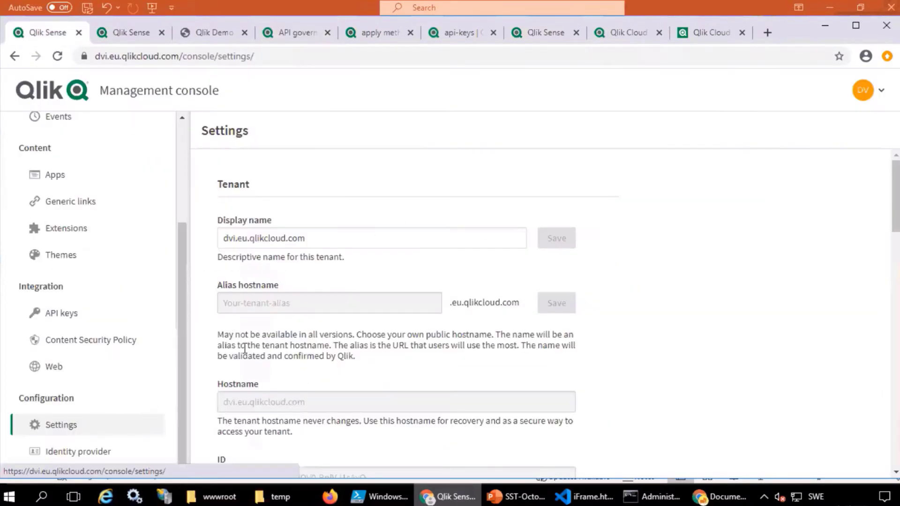
scroll(562, 261, "down", 10)
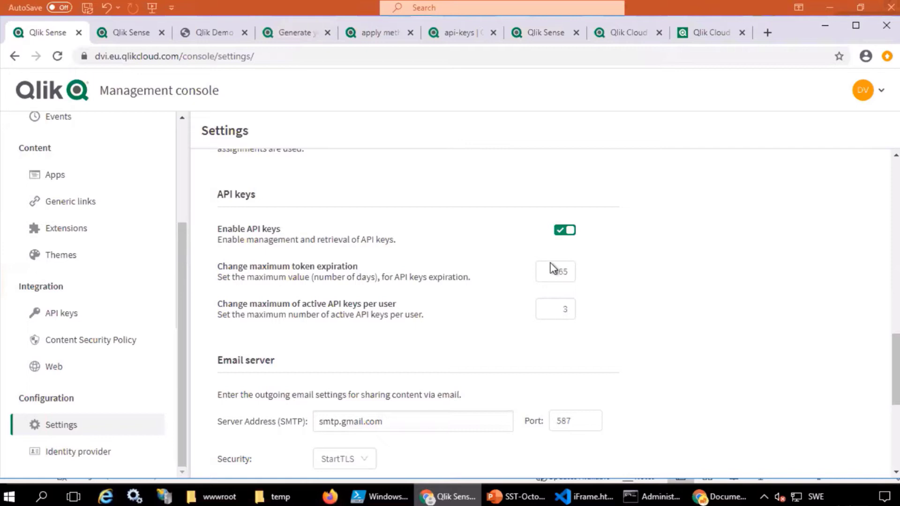
left_click(567, 271)
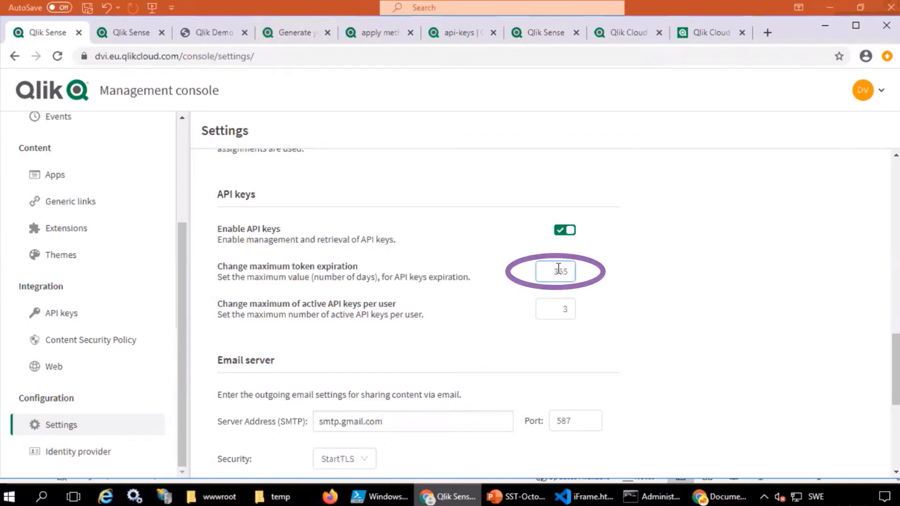
left_click(617, 276)
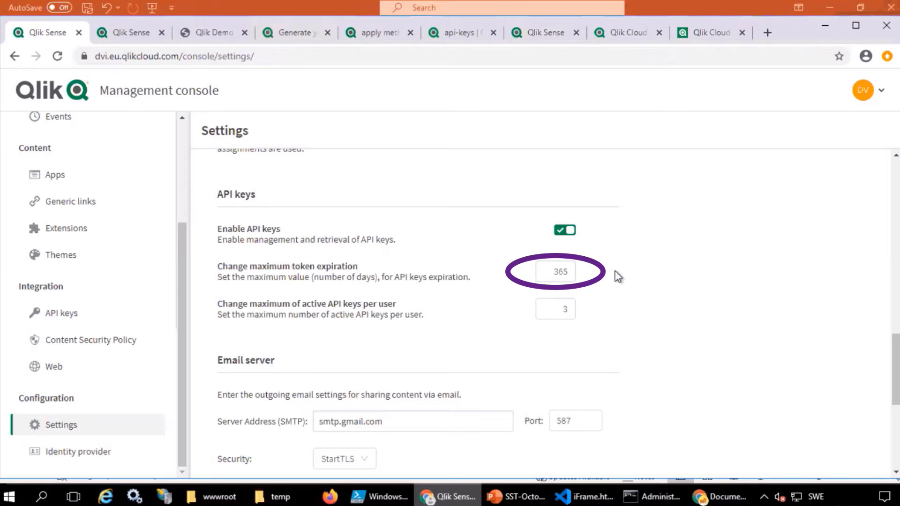
left_click(567, 308)
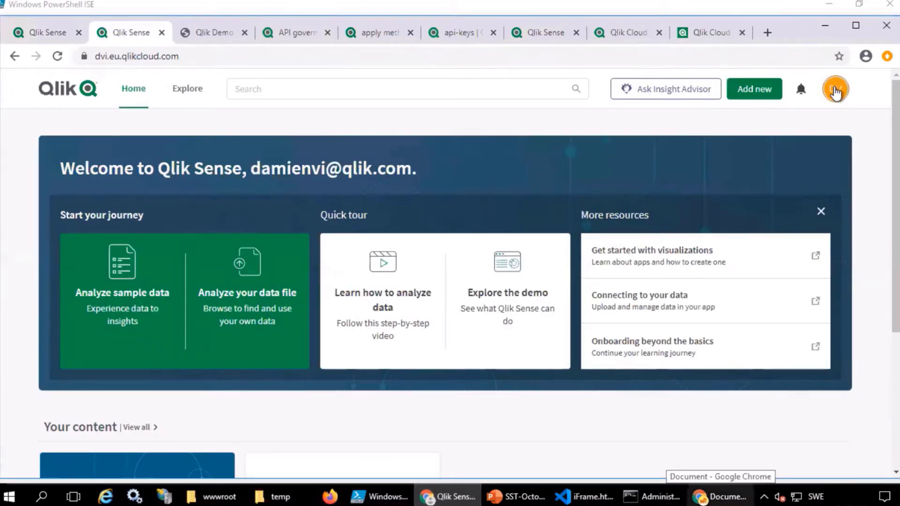
Open your personal API keys list from the profile's Settings
left_click(835, 90)
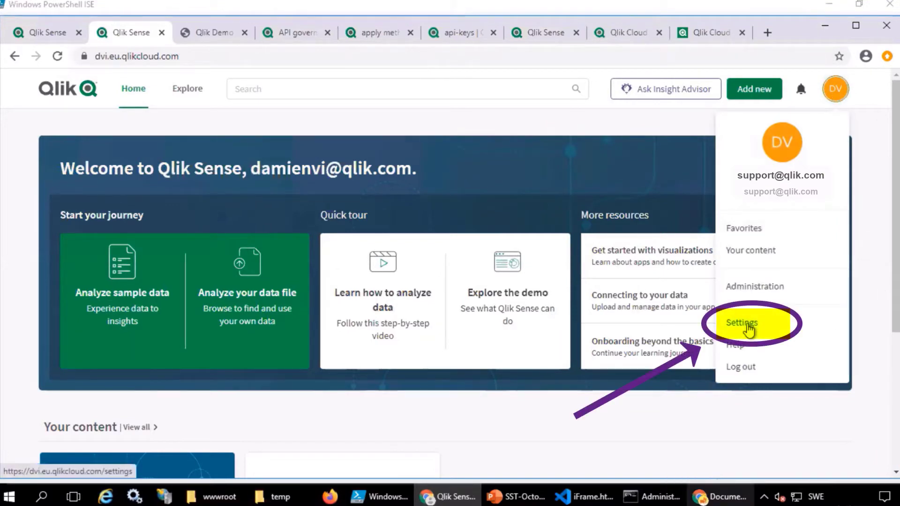
left_click(746, 323)
left_click(92, 298)
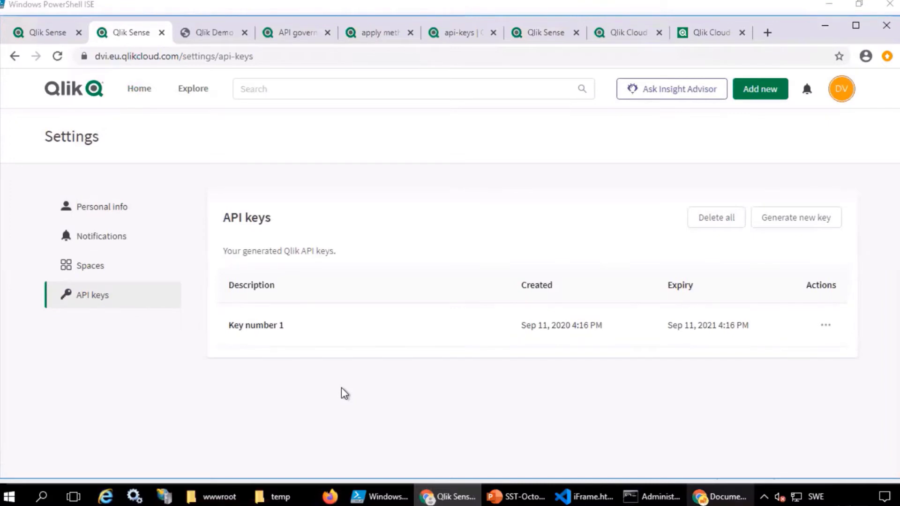
Open DevTools on the Network tab beside the page and widen the Qlik page
key("F12")
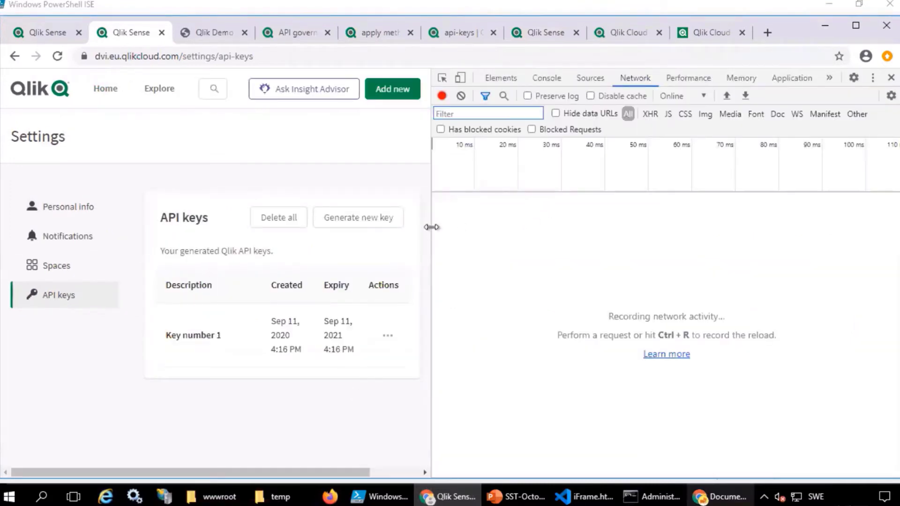
left_click_drag(431, 227, 481, 231)
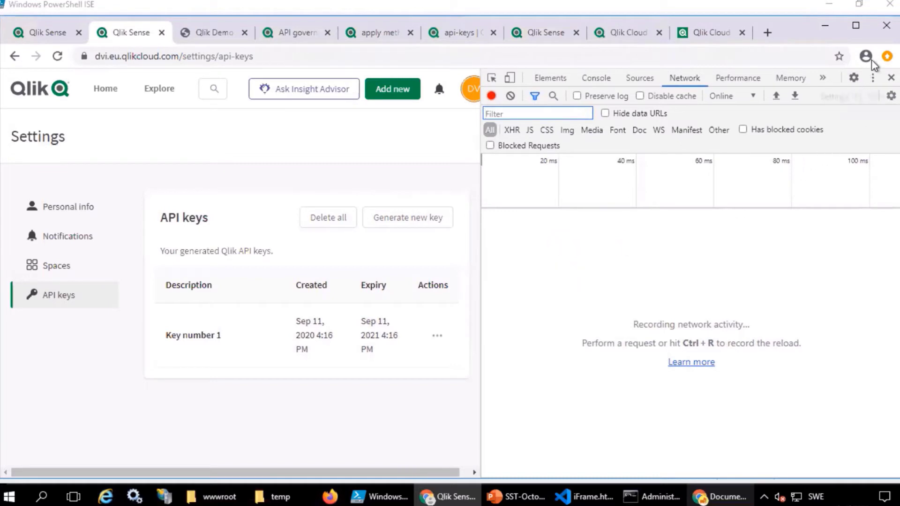
left_click(886, 56)
mouse_move(782, 271)
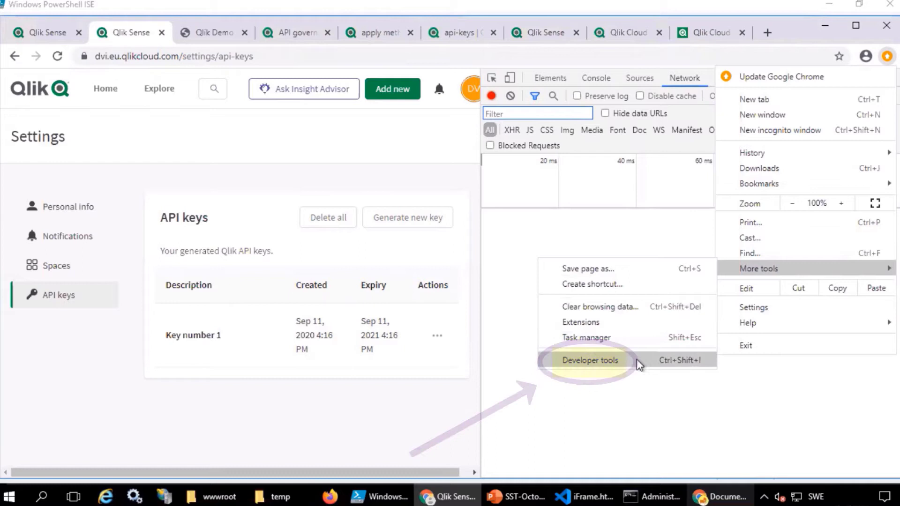
left_click(586, 195)
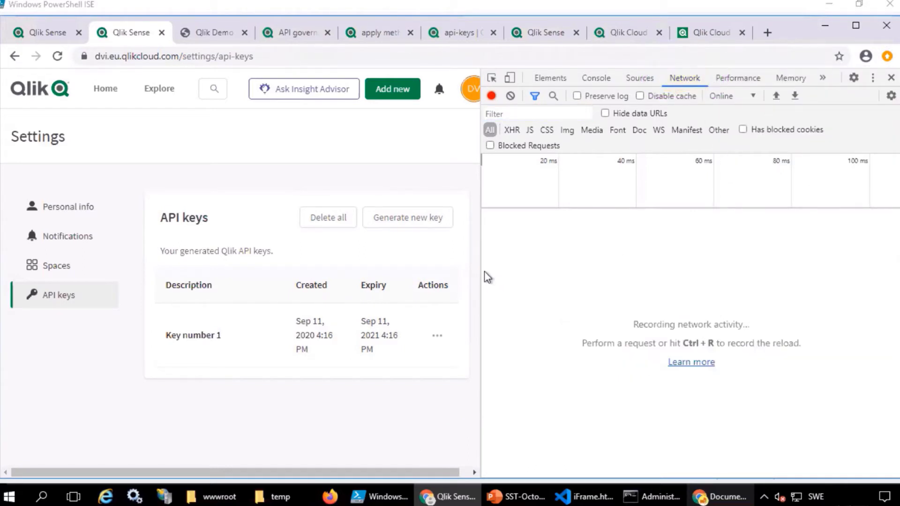
left_click_drag(481, 271, 562, 274)
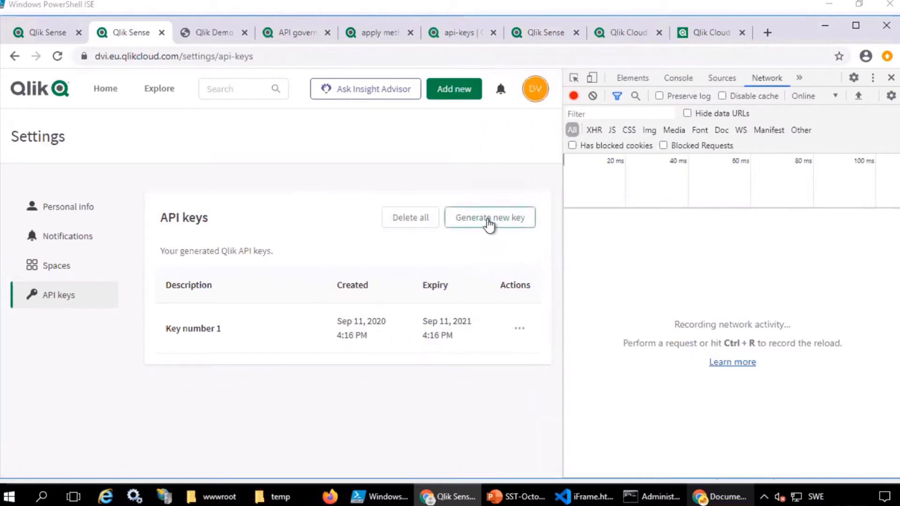
Generate a new API key with the description 'Key number 2'
left_click(488, 220)
left_click(210, 214)
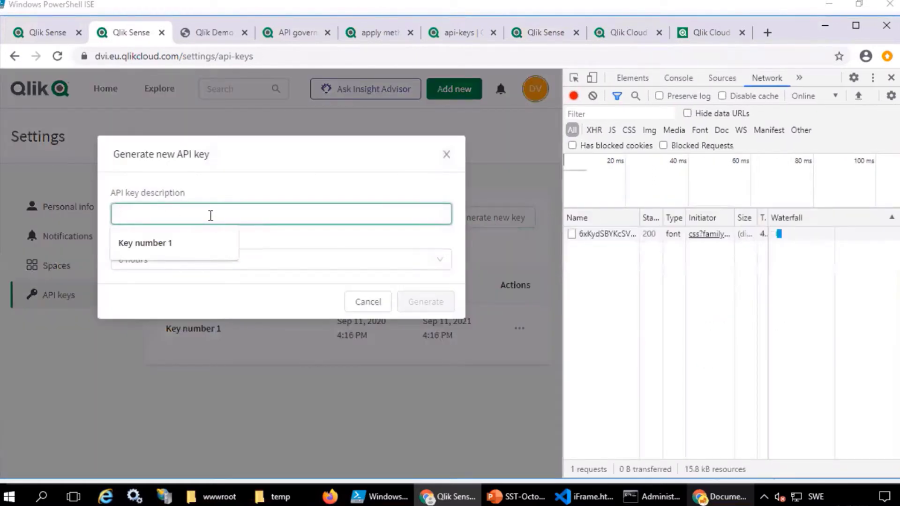
type("Key number 2")
left_click(427, 298)
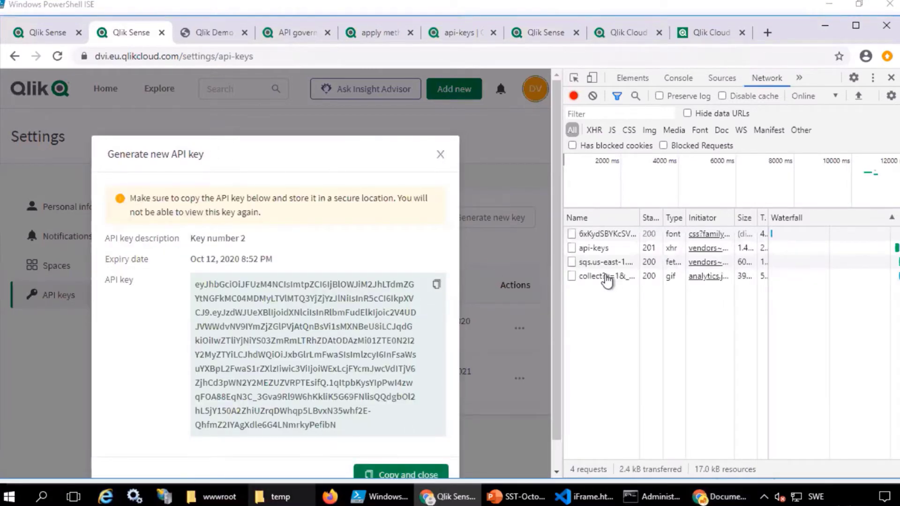
Copy the api-keys Request URL from DevTools and paste it over the script's $url address
left_click(595, 249)
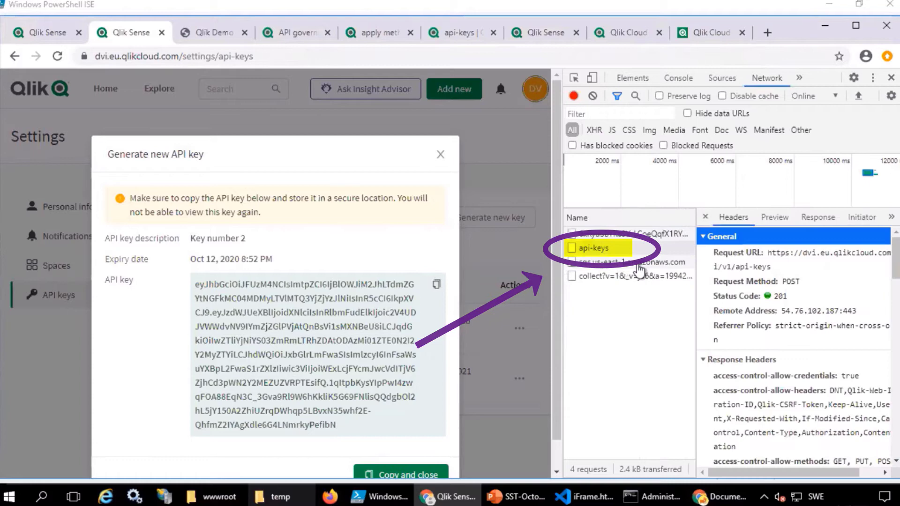
left_click(778, 267)
triple_click(778, 267)
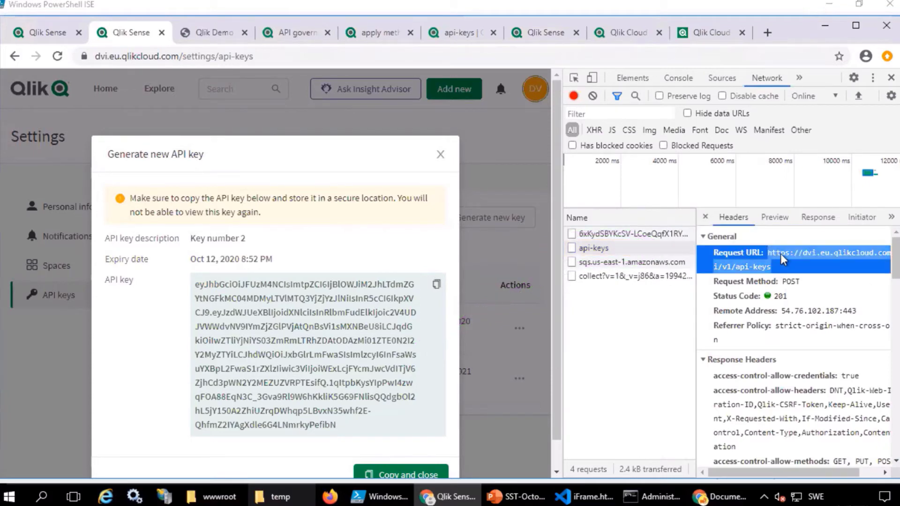
right_click(792, 259)
left_click(740, 268)
left_click(379, 496)
left_click_drag(68, 122, 302, 122)
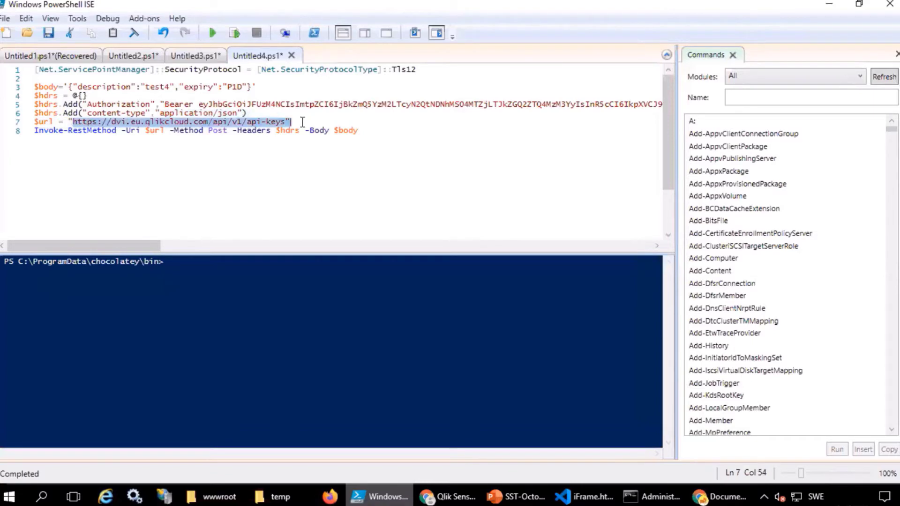
right_click(280, 124)
left_click(318, 163)
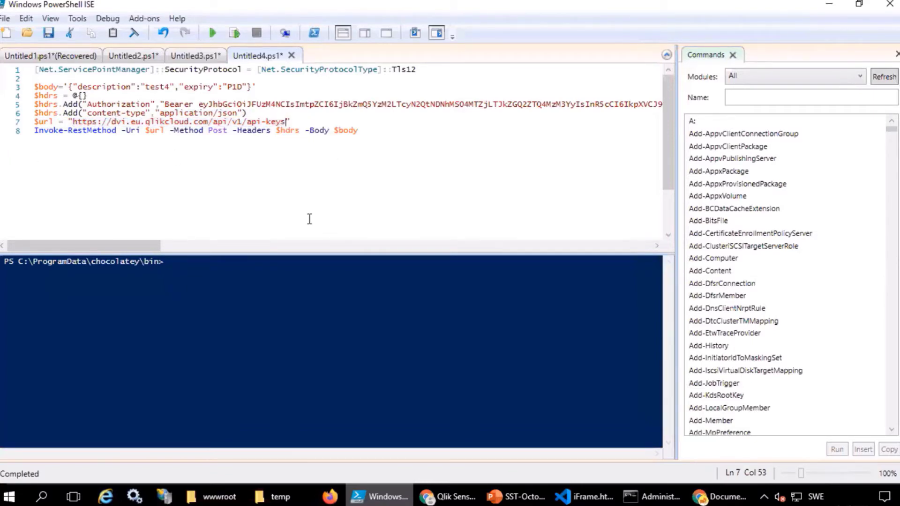
Show the api-keys Request Payload as raw JSON (Key number 2, PT6H) and select it
key("alt+Tab")
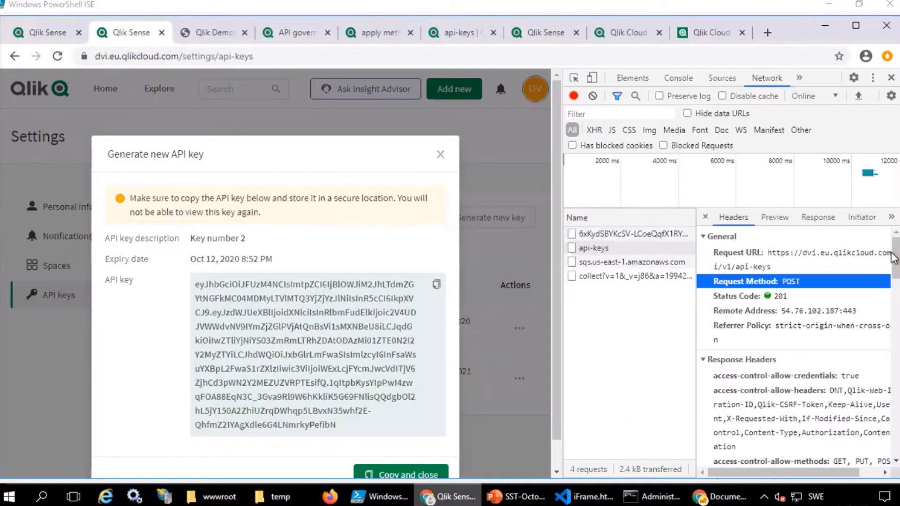
scroll(893, 257, "down", 15)
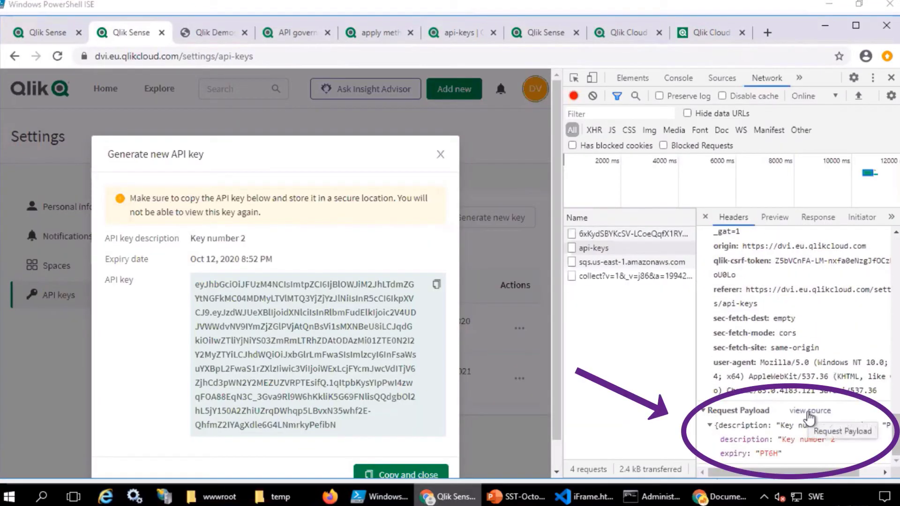
left_click(809, 411)
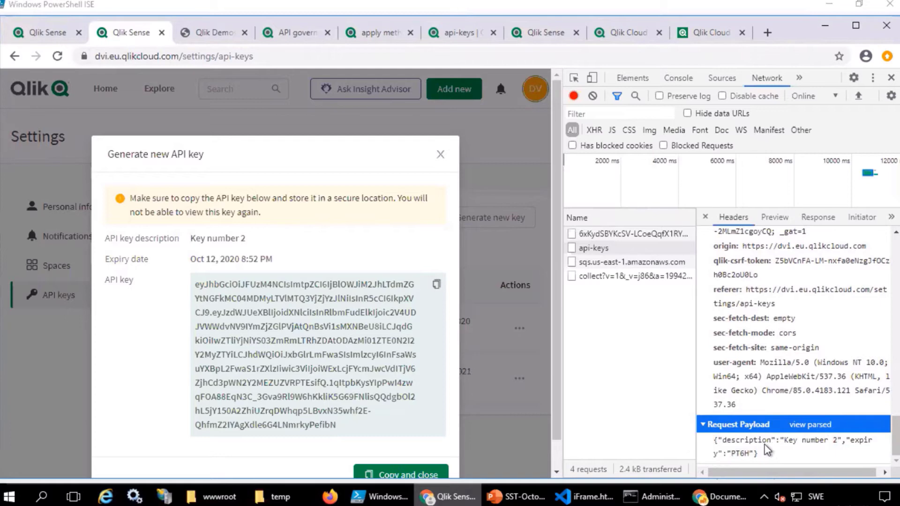
triple_click(846, 441)
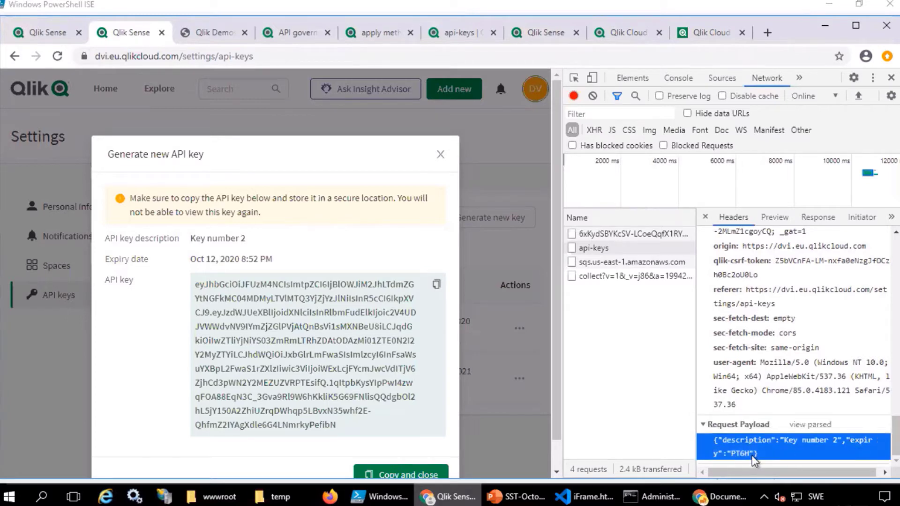
key("alt+Tab")
Run the script, returning an active test4 key expiring 2020-10-13 with its token
left_click(215, 30)
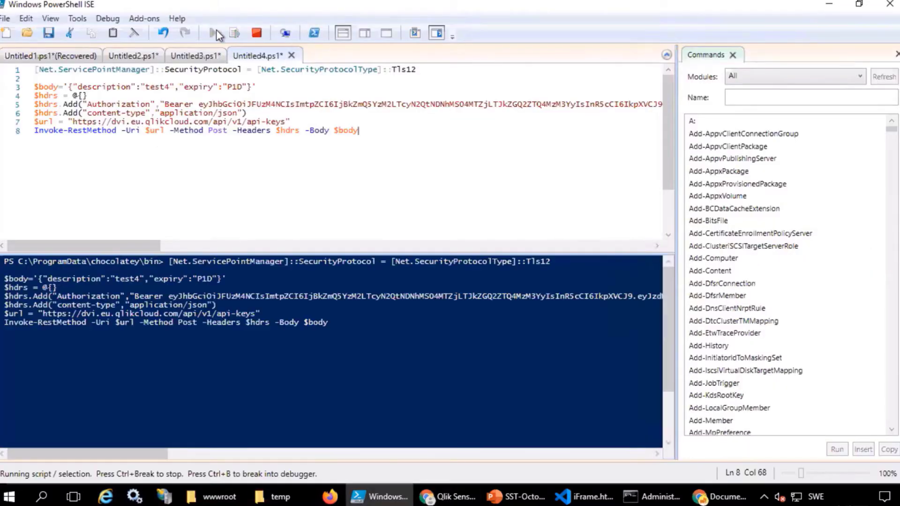
mouse_move(198, 104)
left_mouse_down()
mouse_move(469, 117)
mouse_move(573, 117)
mouse_move(605, 104)
left_mouse_up()
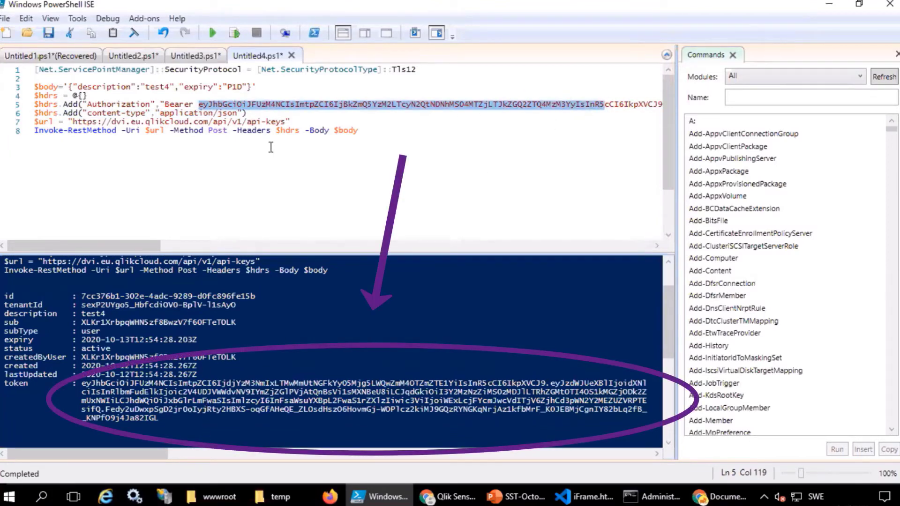
left_click(373, 131)
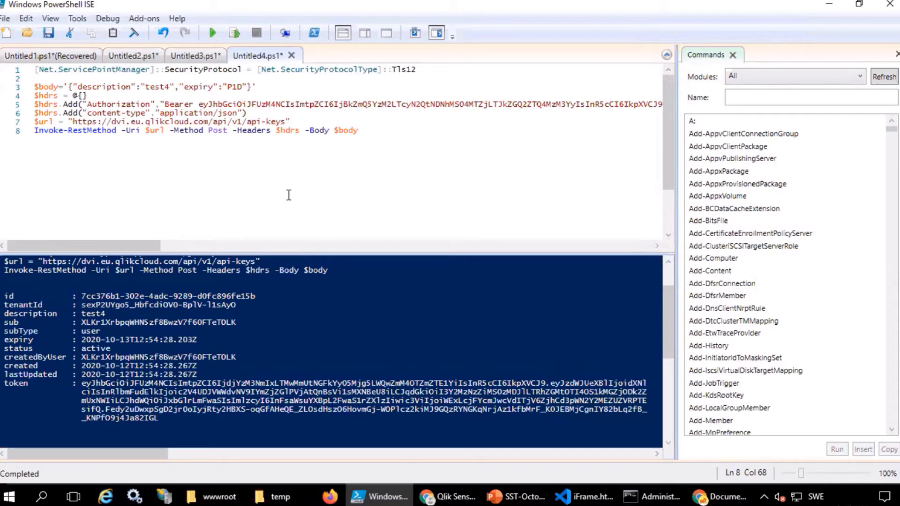
Replace the P1D expiry with 'string' and rerun, getting a 403 max api keys error
left_click_drag(243, 87, 229, 89)
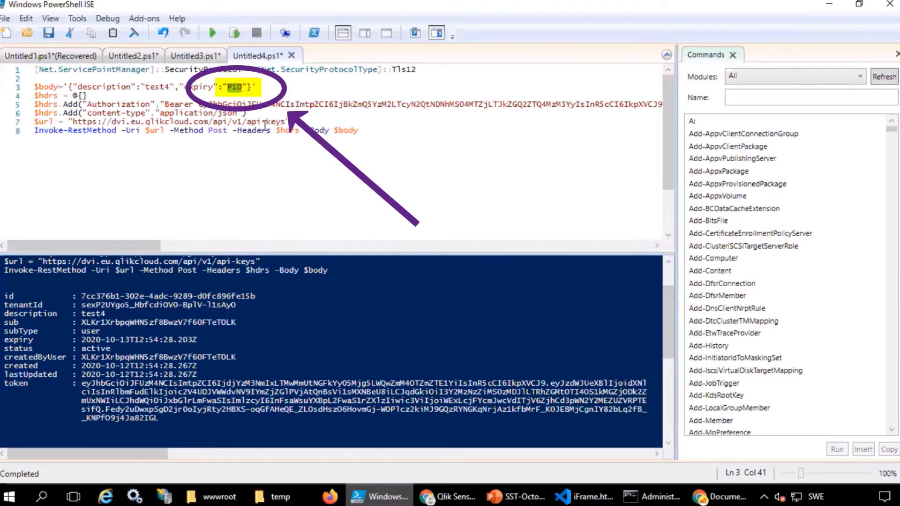
type("string")
left_click(215, 31)
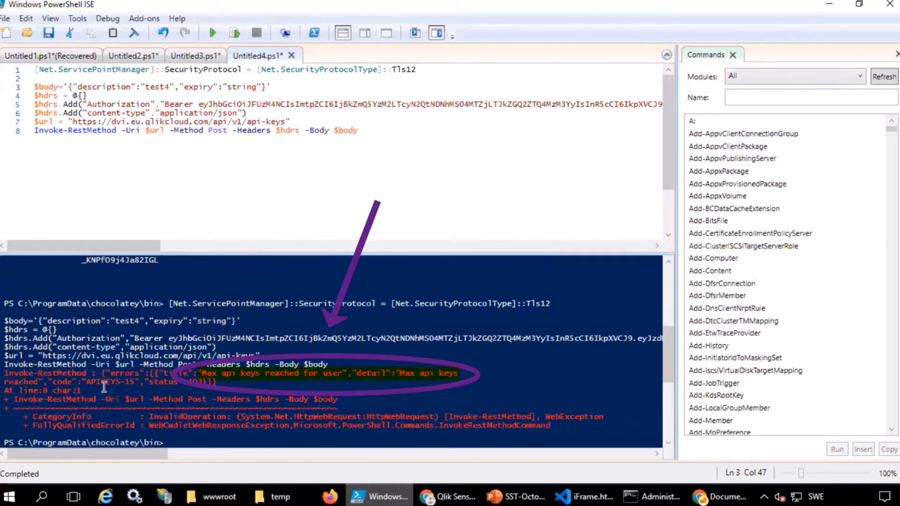
left_click(177, 382)
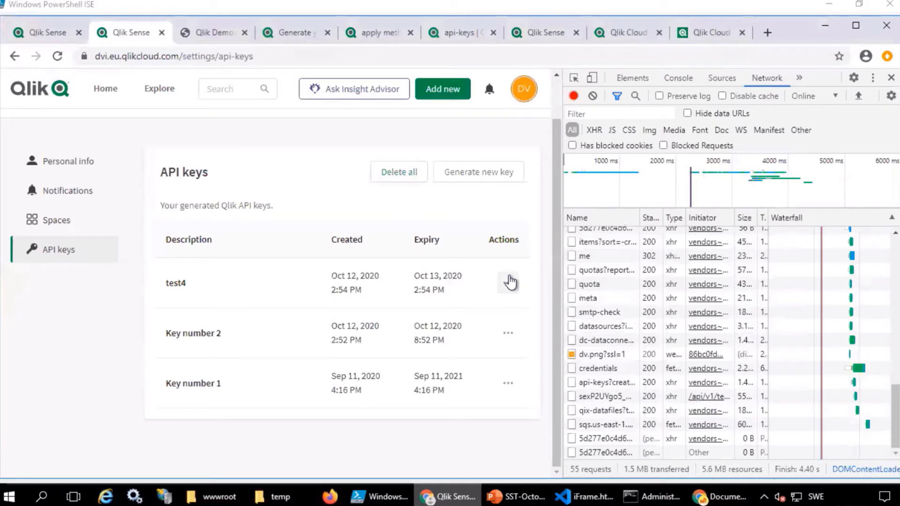
Delete the test4 key from the Qlik API keys page
left_click(508, 283)
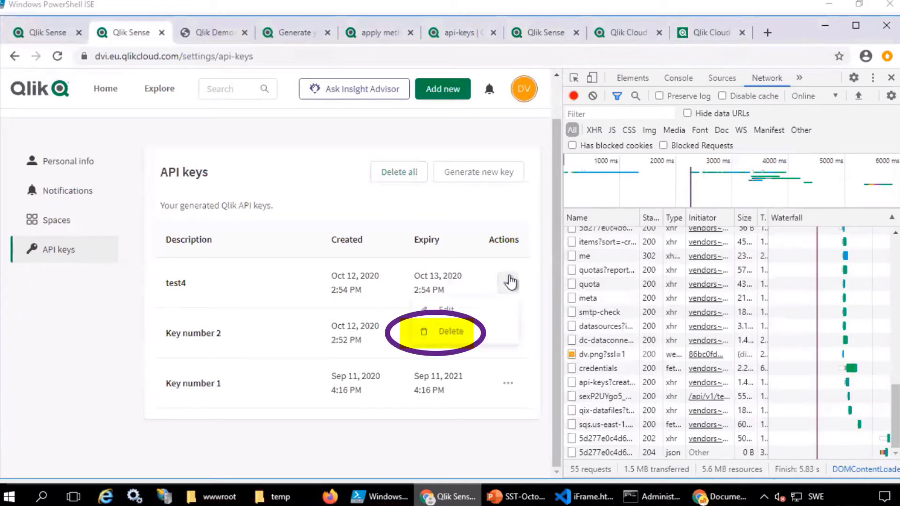
left_click(464, 333)
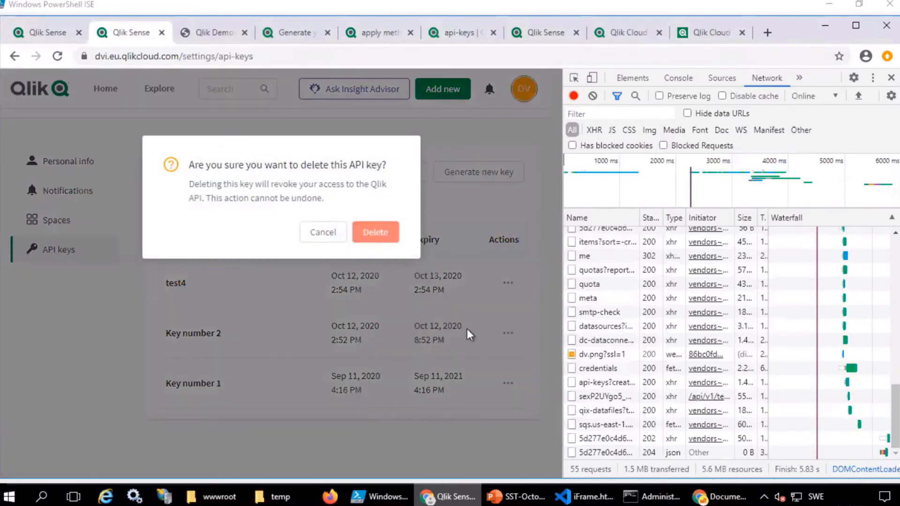
left_click(393, 234)
Rerun the script and read the 400 'Invalid expiry value' error in the console
key("alt+Tab")
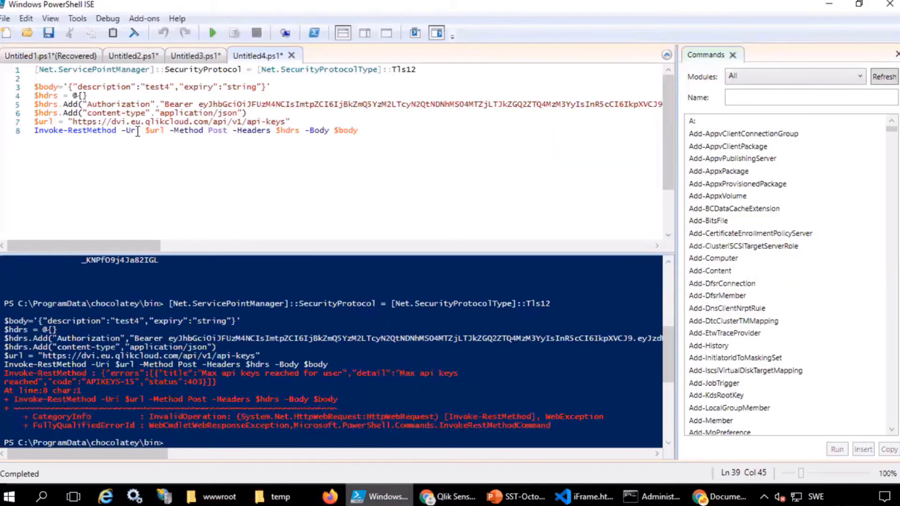
left_click(212, 34)
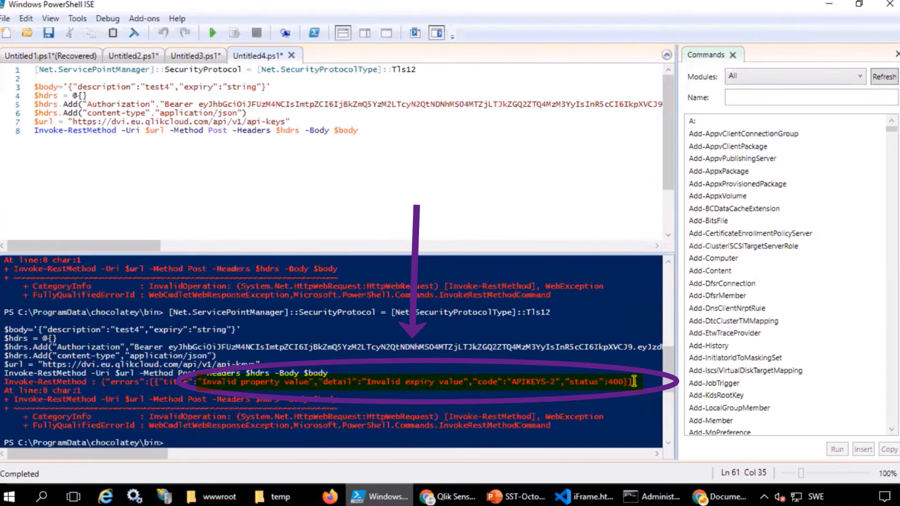
left_click(628, 382)
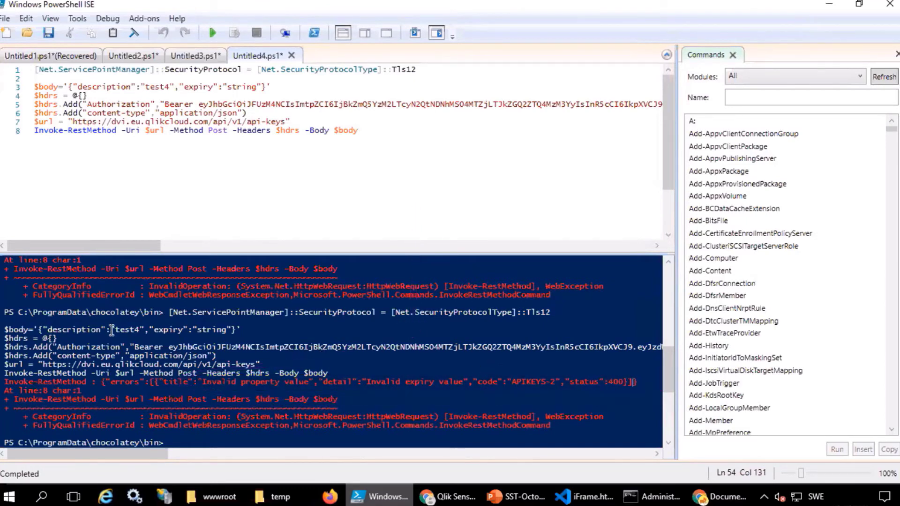
Select and copy the raw Key number 2 request payload JSON with expiry PT6H
key("alt+Tab")
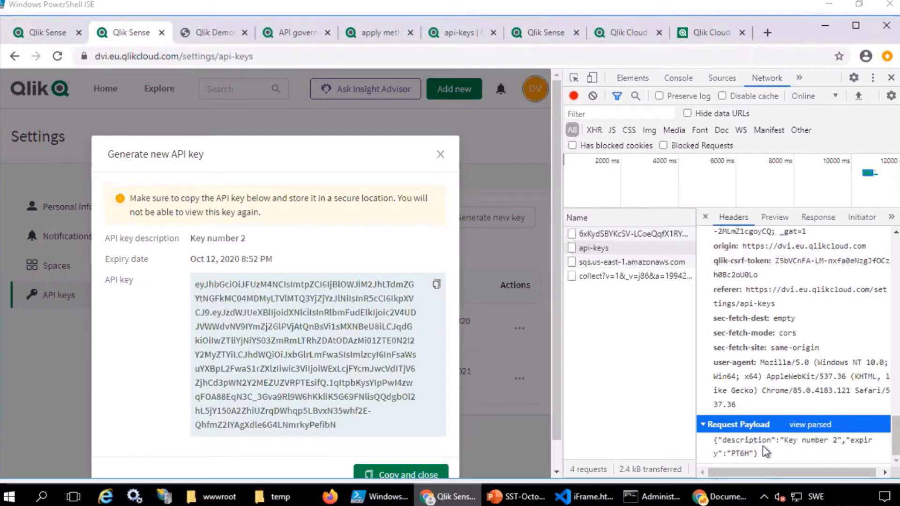
triple_click(752, 455)
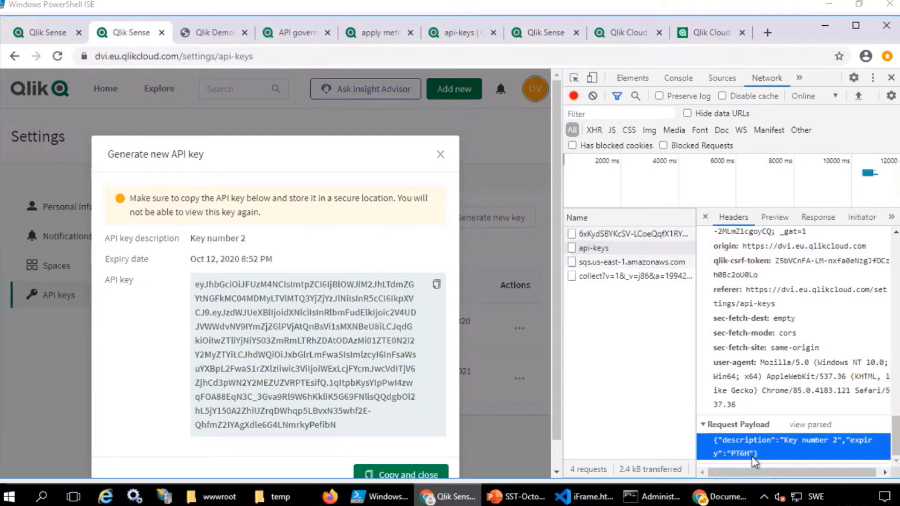
right_click(742, 458)
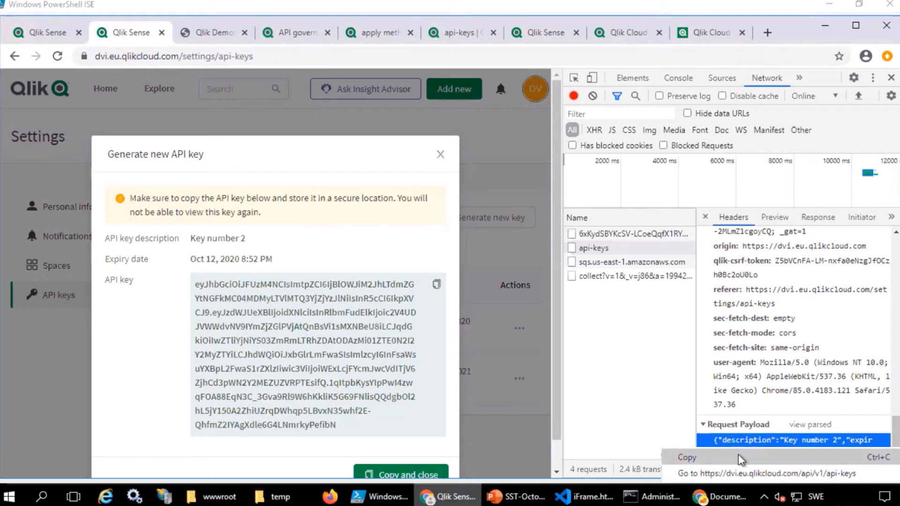
left_click(738, 454)
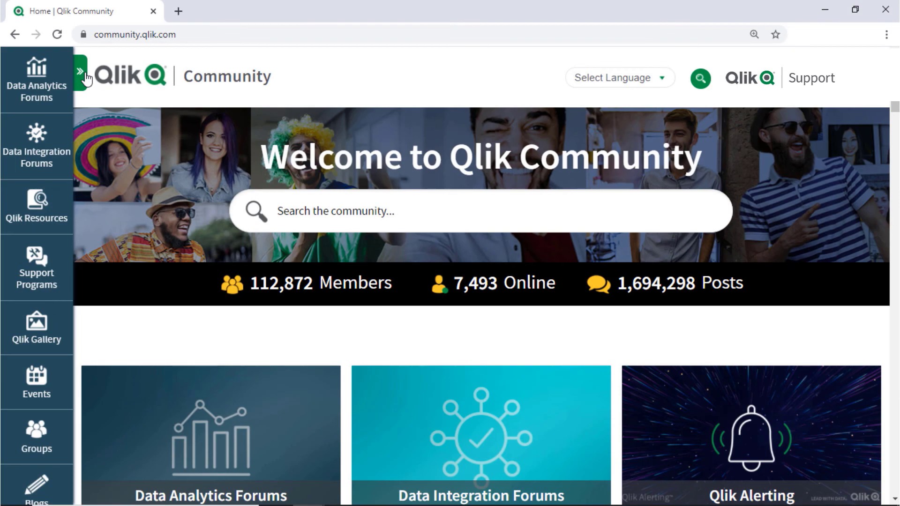
Expand the community menu to show the Data Analytics Forums' Qlik Sense sub-forums
left_click(85, 73)
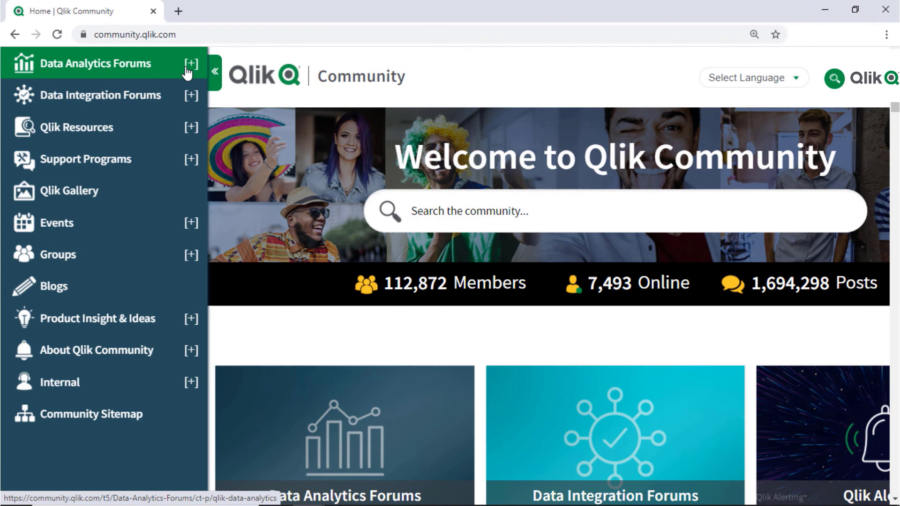
left_click(195, 69)
left_click(195, 91)
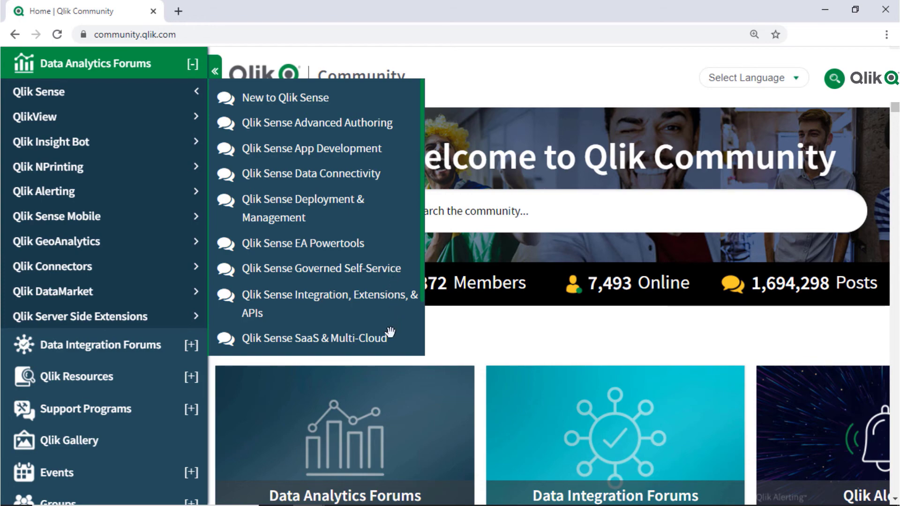
Go to Support Programs, search 'Windows log files', and open the Support Updates Blog
left_click(123, 410)
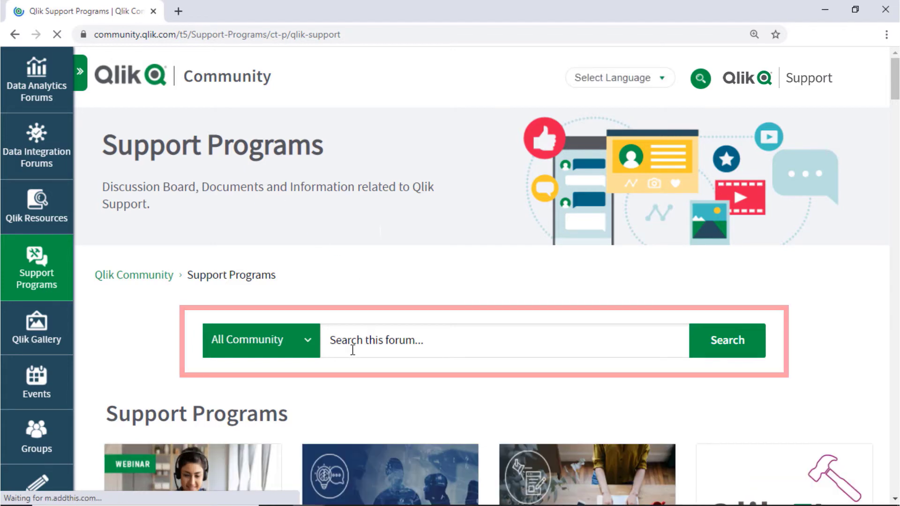
left_click(354, 350)
type("Windows log files")
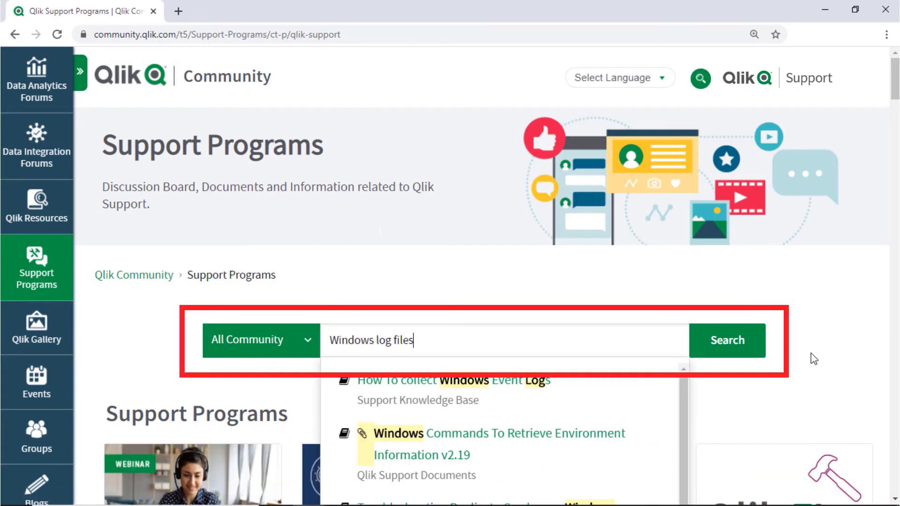
scroll(839, 307, "down", 6)
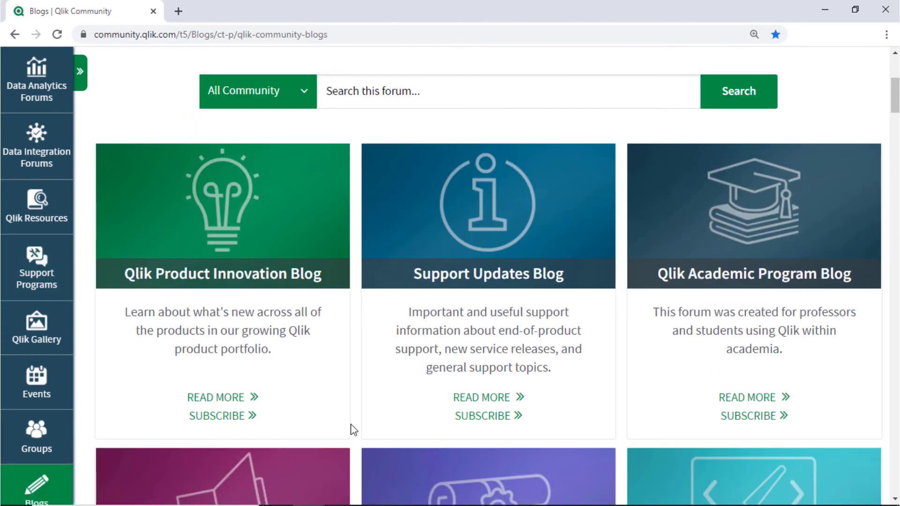
left_click(504, 287)
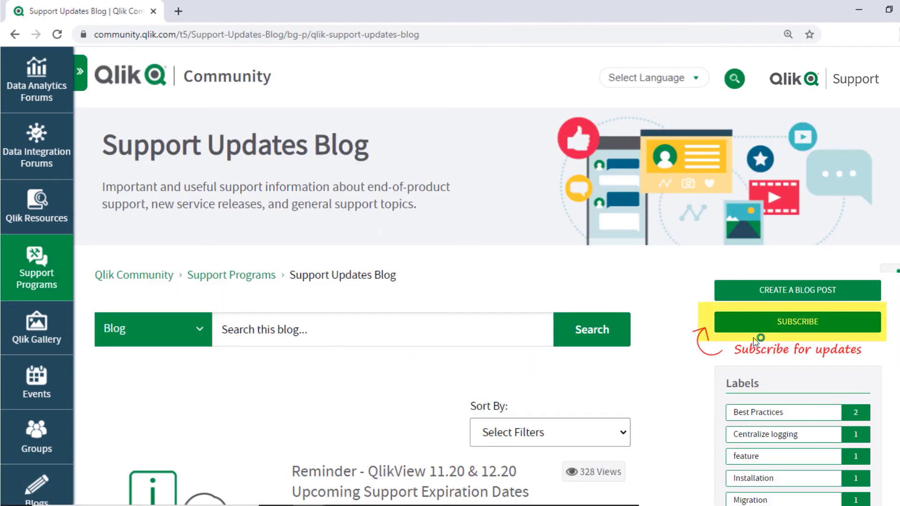